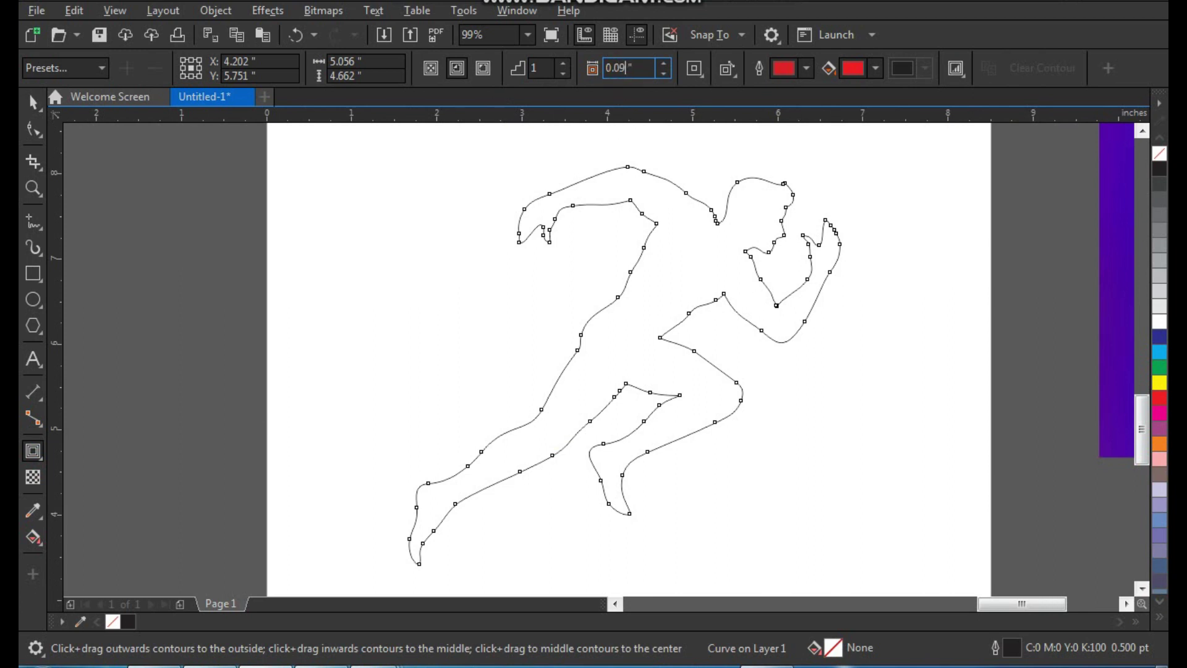
# - Add an outside contour at a 0.09-inch offset to the runner outline and break the contour apart into a separate curve
pyautogui.click(484, 69)
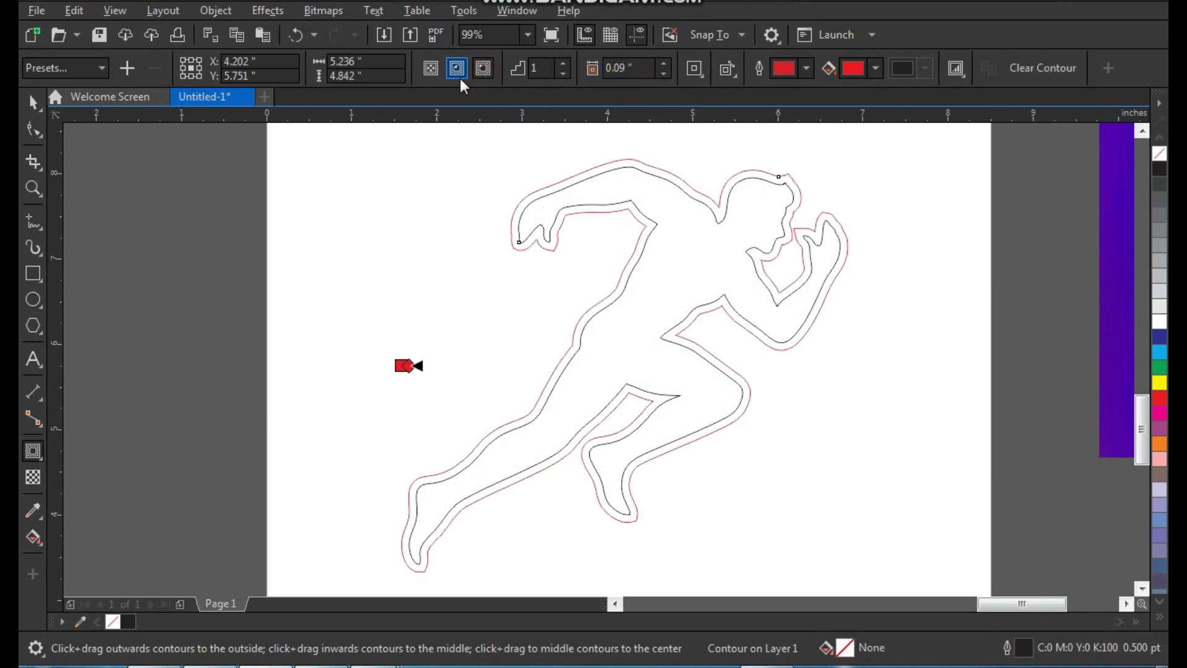
pyautogui.press('space')
pyautogui.moveTo(562, 220); pyautogui.dragTo(529, 233)
pyautogui.hotkey('ctrl', 'z')
pyautogui.click(213, 12)
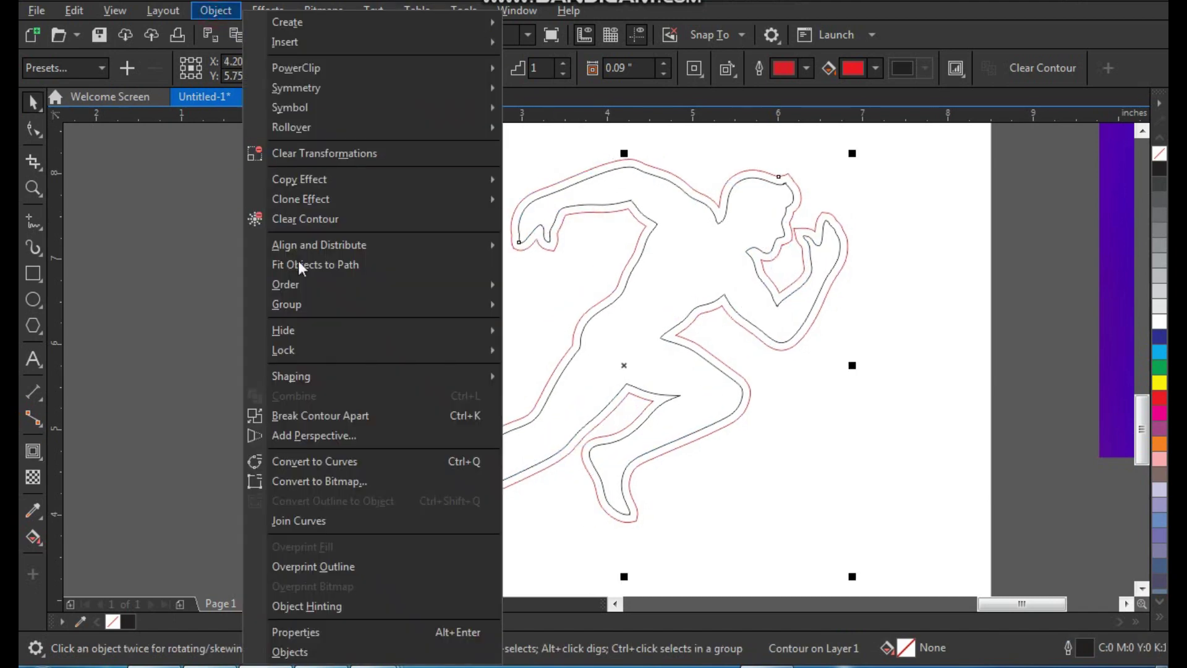
pyautogui.click(337, 414)
pyautogui.click(343, 379)
pyautogui.click(640, 227)
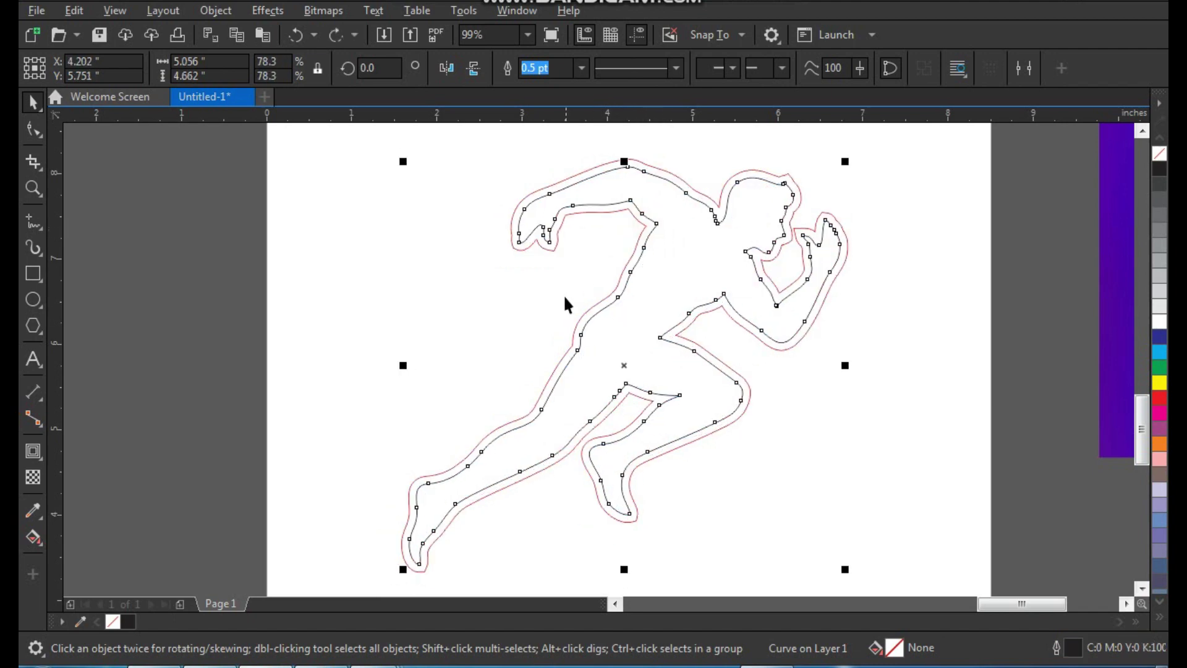
# - Draw a rectangle behind the runner's back, below the rear arm
pyautogui.scroll(-2, 525, 298)
pyautogui.press('F2')
pyautogui.moveTo(430, 223); pyautogui.dragTo(631, 431)
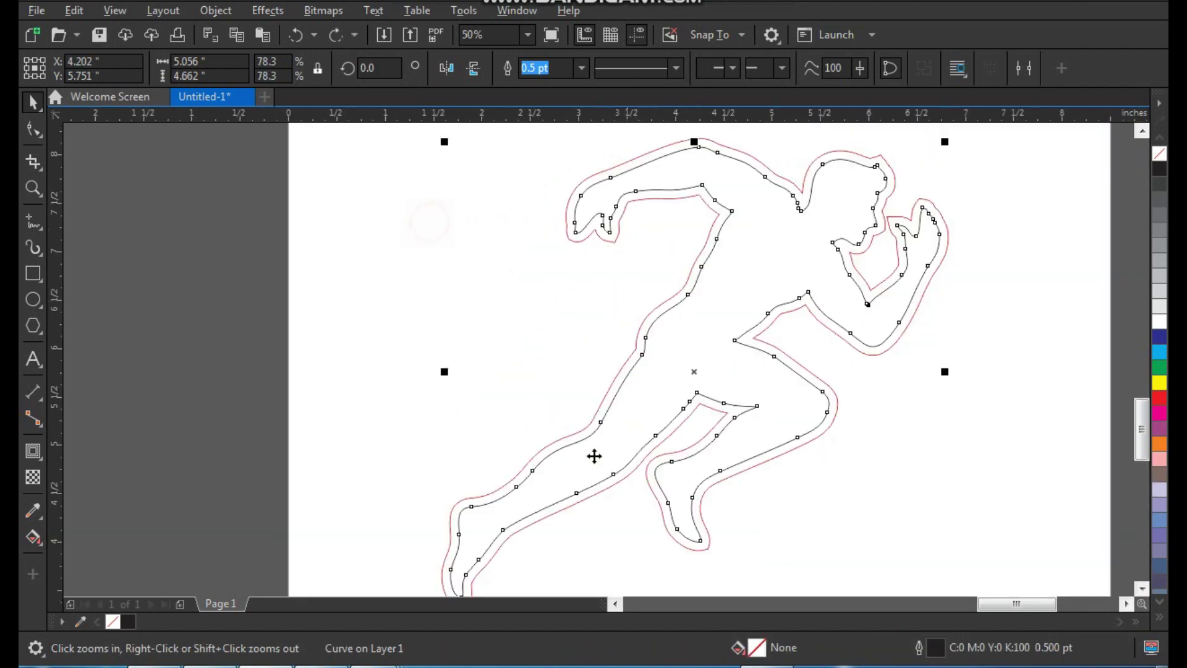
pyautogui.click(34, 273)
pyautogui.moveTo(340, 261)
pyautogui.mouseDown()
pyautogui.moveTo(439, 372)
pyautogui.moveTo(480, 344)
pyautogui.moveTo(483, 321)
pyautogui.moveTo(478, 343)
pyautogui.mouseUp()
pyautogui.press('space')
# - Convert the drawn shape to curves and remove a corner node to form a left-pointing triangle
pyautogui.click(409, 338)
pyautogui.hotkey('ctrl', 'q')
pyautogui.press('F10')
pyautogui.moveTo(504, 294); pyautogui.dragTo(437, 353)
pyautogui.press('Delete')
# - Flatten and stretch the triangle into a thin spike about 5.3 inches long and 0.26 inches high, pointing left from the torso
pyautogui.press('space')
pyautogui.moveTo(356, 399); pyautogui.dragTo(363, 328)
pyautogui.moveTo(384, 317); pyautogui.dragTo(183, 242)
# - Duplicate the spike directly below itself and repeat the copy until nine evenly spaced spikes run down behind the runner
pyautogui.moveTo(499, 233); pyautogui.dragTo(499, 266)
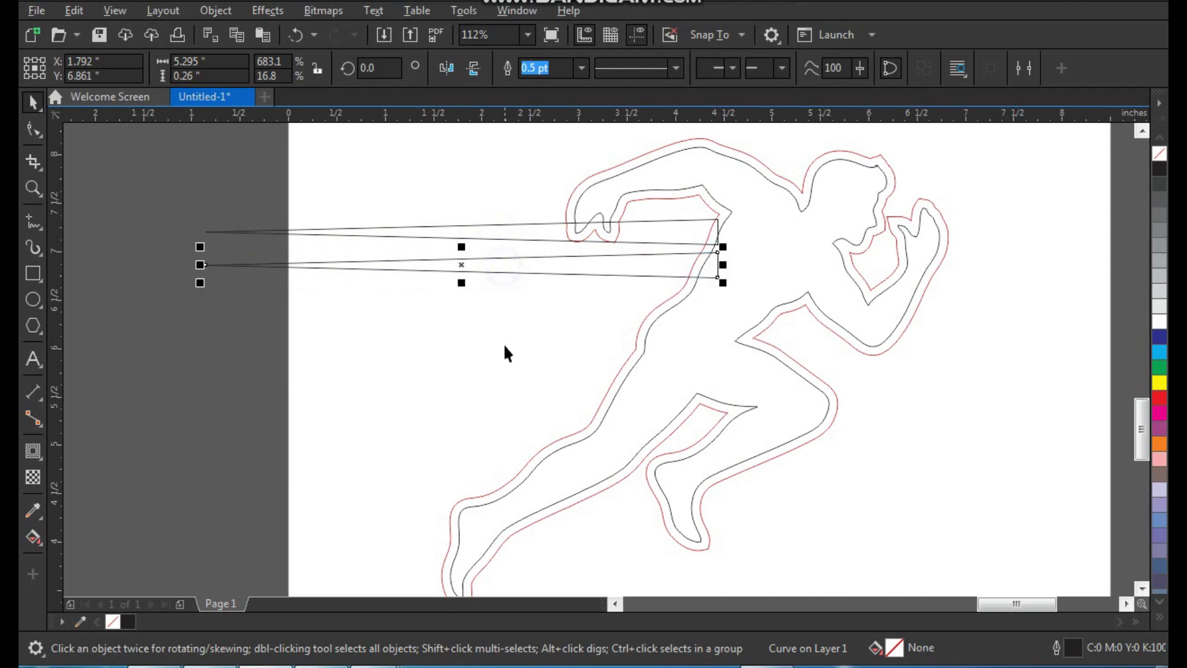
pyautogui.hotkey('ctrl', 'r')
pyautogui.hotkey('ctrl', 'r')
pyautogui.hotkey('ctrl', 'r')
pyautogui.hotkey('ctrl', 'r')
pyautogui.hotkey('ctrl', 'r')
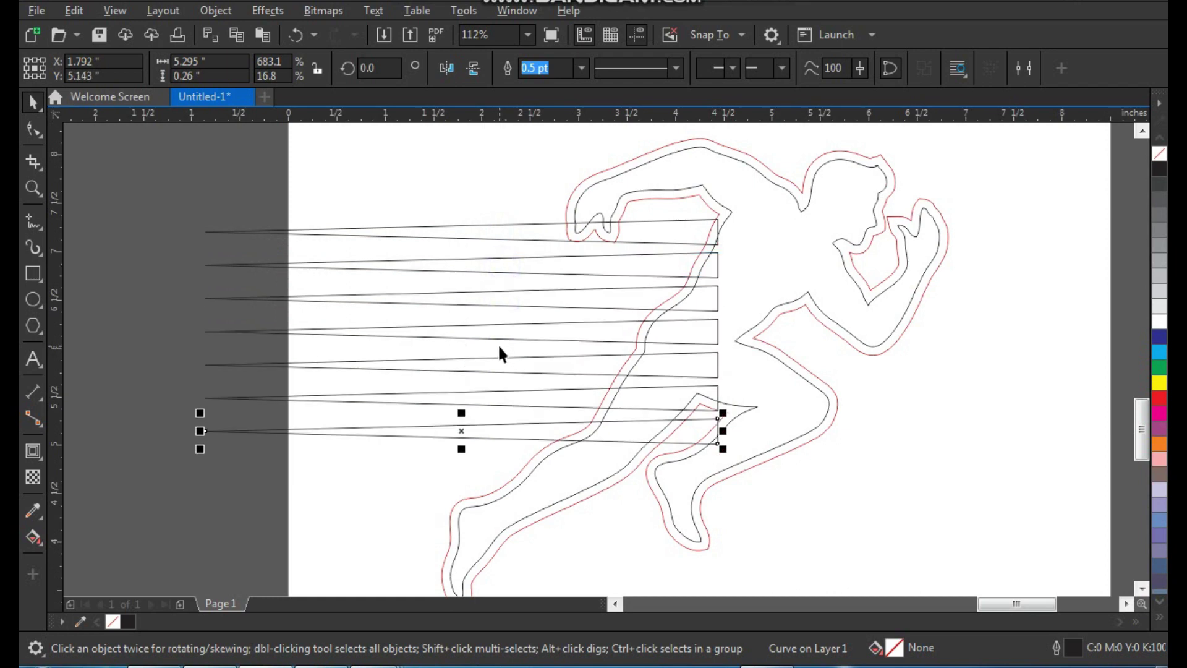
pyautogui.hotkey('ctrl', 'r')
pyautogui.hotkey('ctrl', 'r')
# - Shorten the second and fourth spikes from their pointed ends
pyautogui.press('z')
pyautogui.scroll(-3, 402, 350)
pyautogui.moveTo(248, 244); pyautogui.dragTo(620, 480)
pyautogui.press('space')
pyautogui.click(360, 262)
pyautogui.moveTo(321, 258); pyautogui.dragTo(369, 261)
pyautogui.click(368, 321)
pyautogui.moveTo(326, 321); pyautogui.dragTo(419, 321)
# - Lengthen the sixth spike to the left and shorten the seventh spike to about 4.66 inches
pyautogui.click(406, 379)
pyautogui.moveTo(335, 380); pyautogui.dragTo(383, 410)
pyautogui.press('z')
pyautogui.press('space')
pyautogui.hotkey('ctrl', 'z')
pyautogui.click(379, 419)
pyautogui.click(380, 409)
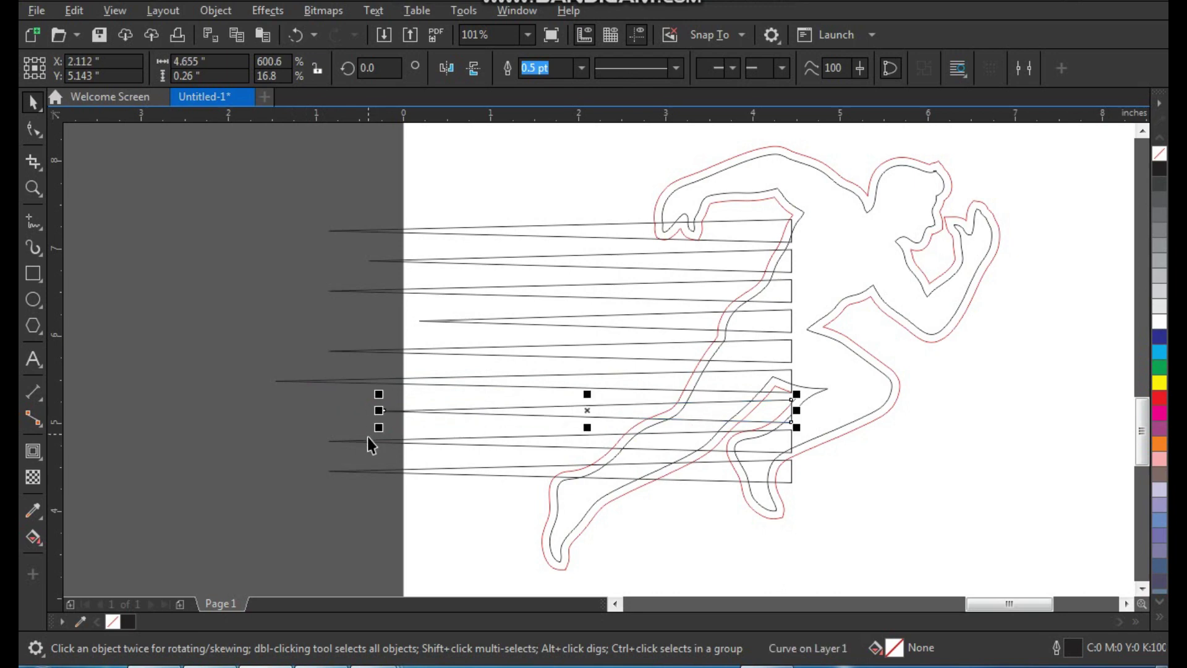
# - Lengthen the eighth spike to the left and shift the bottom spike slightly right
pyautogui.click(365, 443)
pyautogui.click(339, 445)
pyautogui.moveTo(321, 441); pyautogui.dragTo(334, 474)
pyautogui.click(360, 479)
pyautogui.click(356, 473)
pyautogui.click(315, 490)
# - Fill all nine spikes with black and weld them into one shape
pyautogui.moveTo(285, 211); pyautogui.dragTo(659, 447)
pyautogui.moveTo(801, 495); pyautogui.dragTo(803, 496)
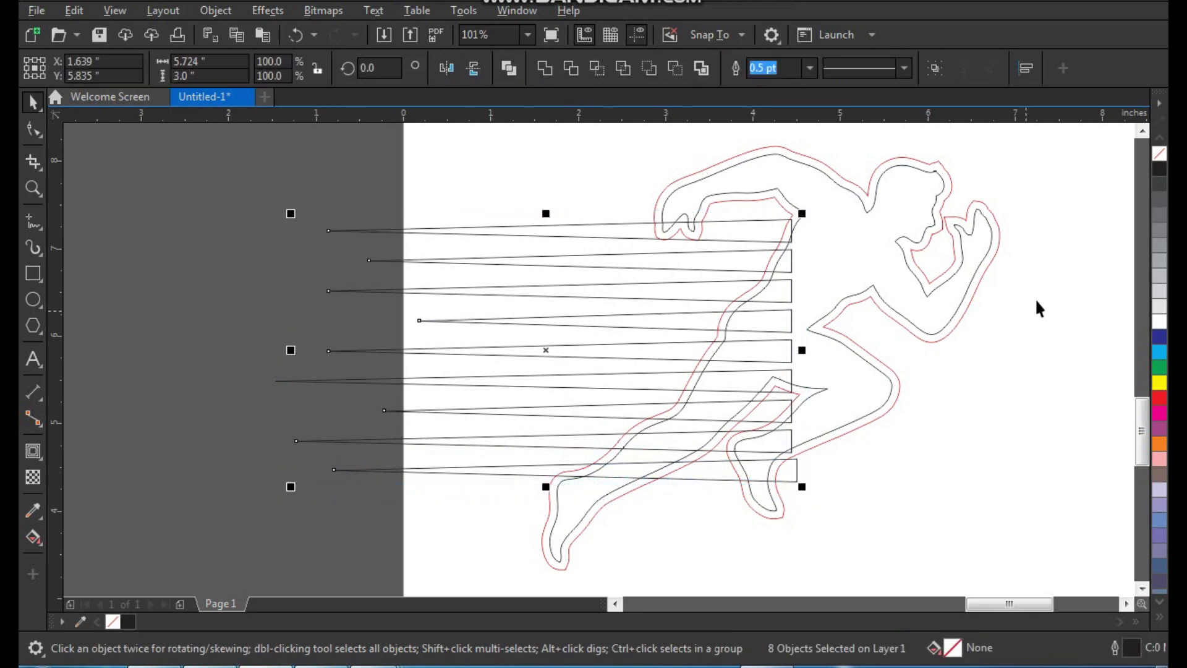
pyautogui.click(1159, 169)
pyautogui.keyDown('shift'); pyautogui.click(494, 386); pyautogui.keyUp('shift')
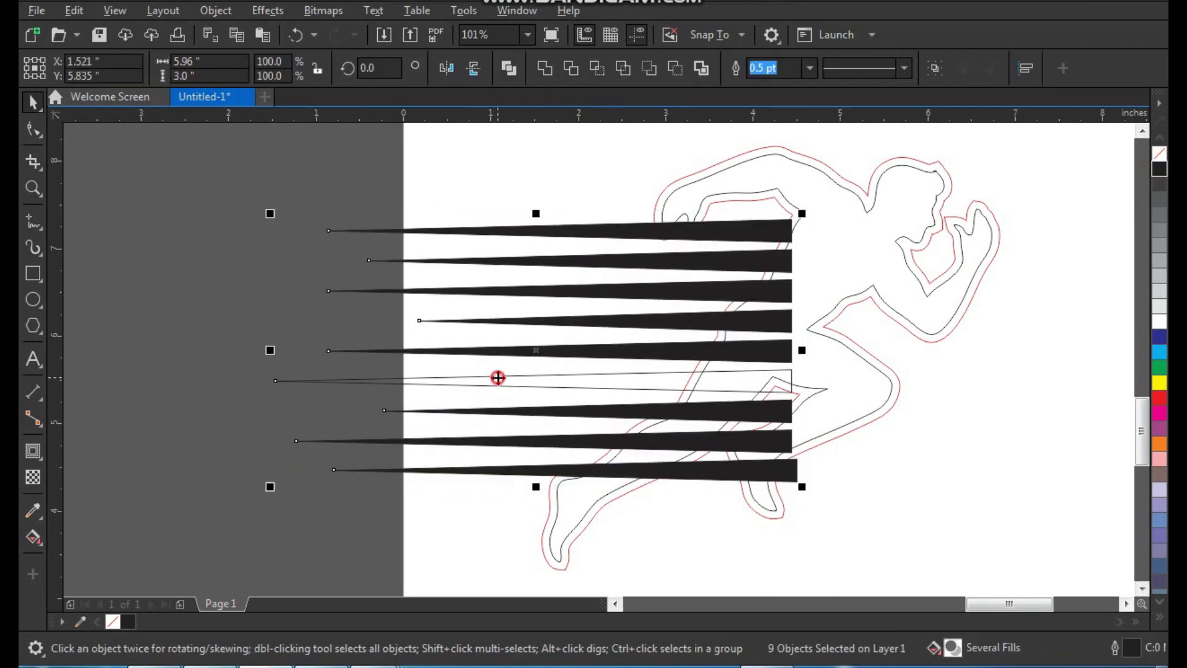
pyautogui.click(1157, 172)
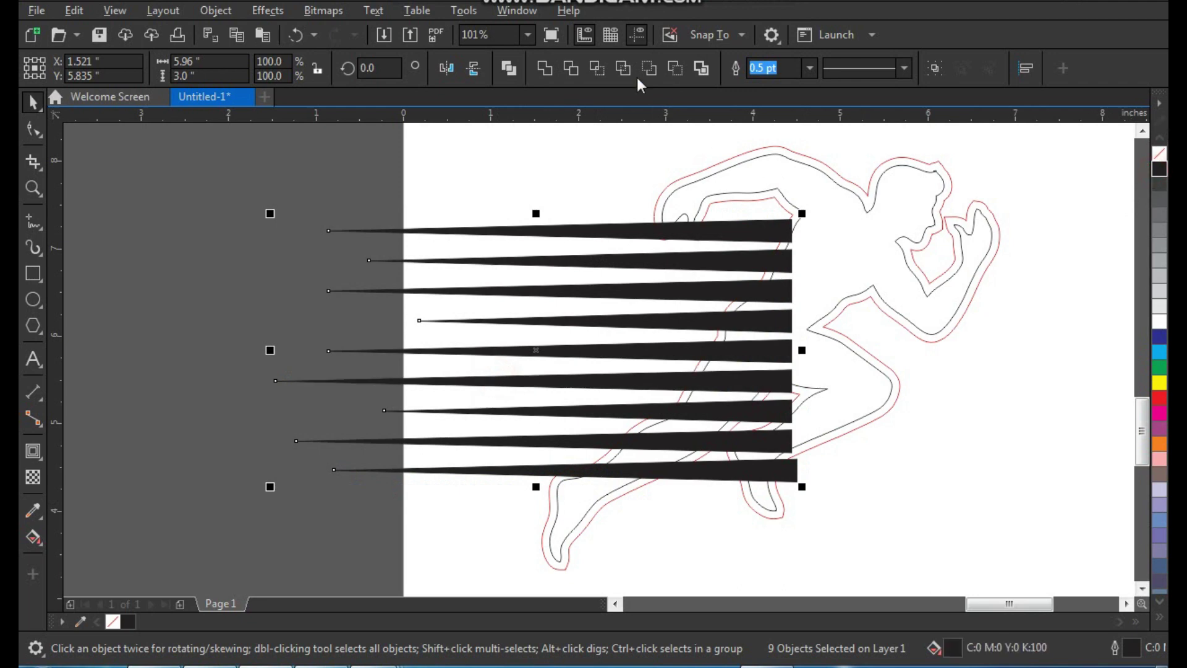
pyautogui.click(550, 68)
pyautogui.click(541, 146)
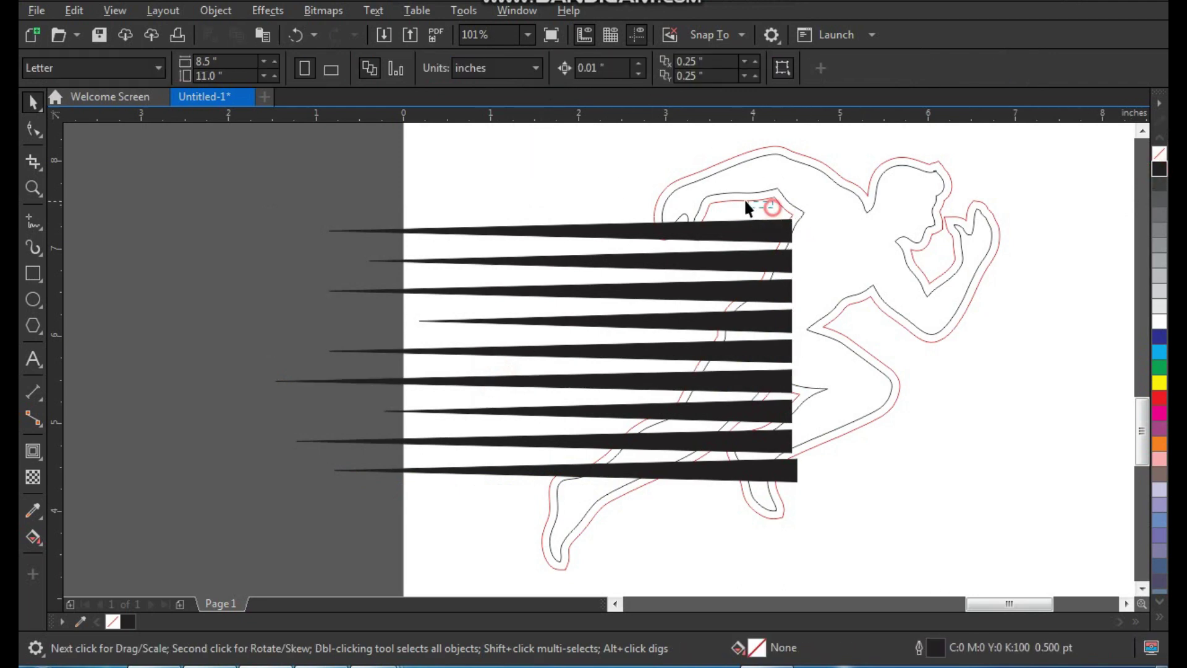
# - Trim the black spikes with the red contour curve
pyautogui.click(784, 146)
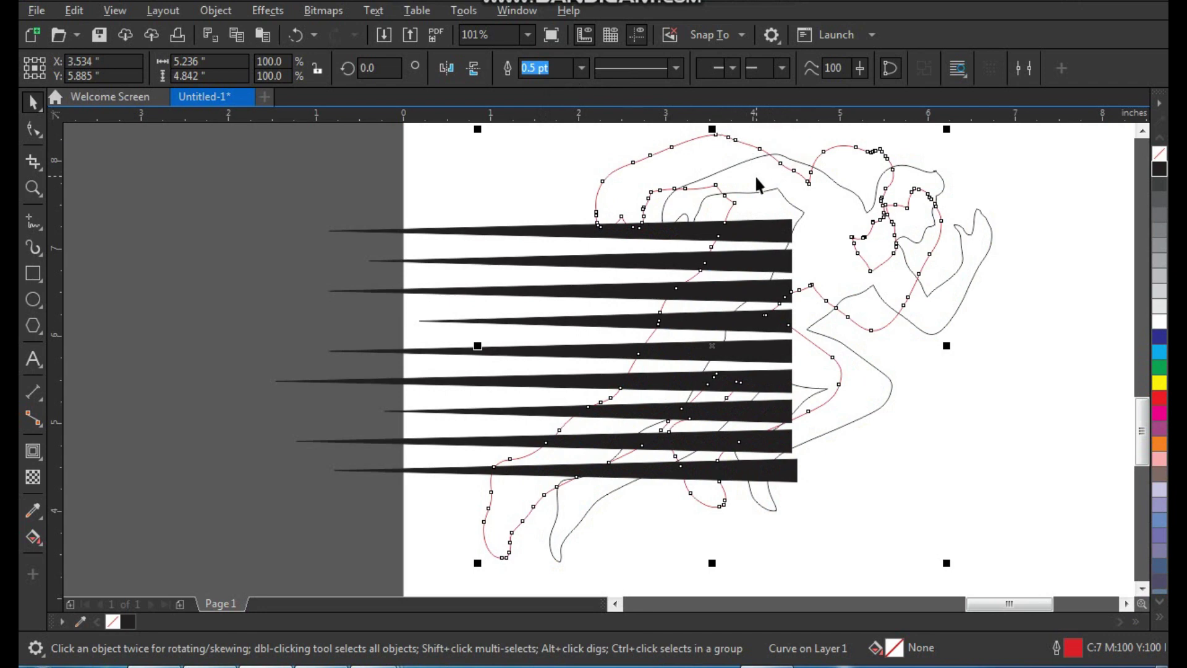
pyautogui.keyDown('shift'); pyautogui.click(591, 231); pyautogui.keyUp('shift')
pyautogui.click(570, 68)
pyautogui.click(522, 180)
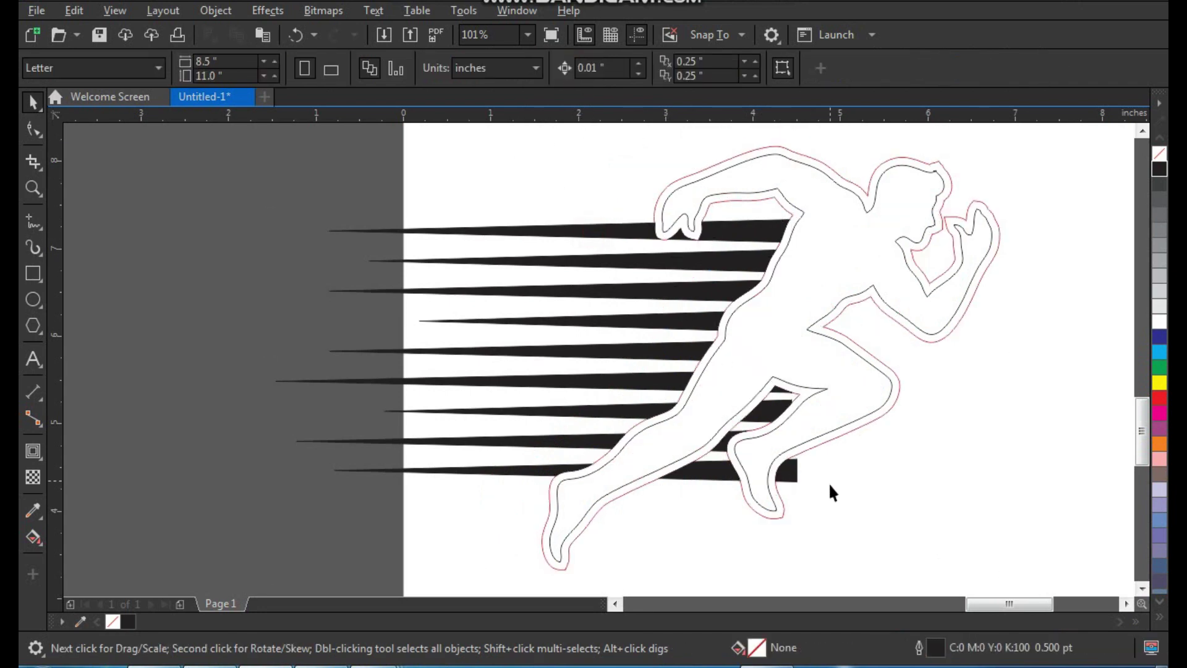
pyautogui.moveTo(790, 476); pyautogui.dragTo(799, 477)
pyautogui.press('z')
pyautogui.press('space')
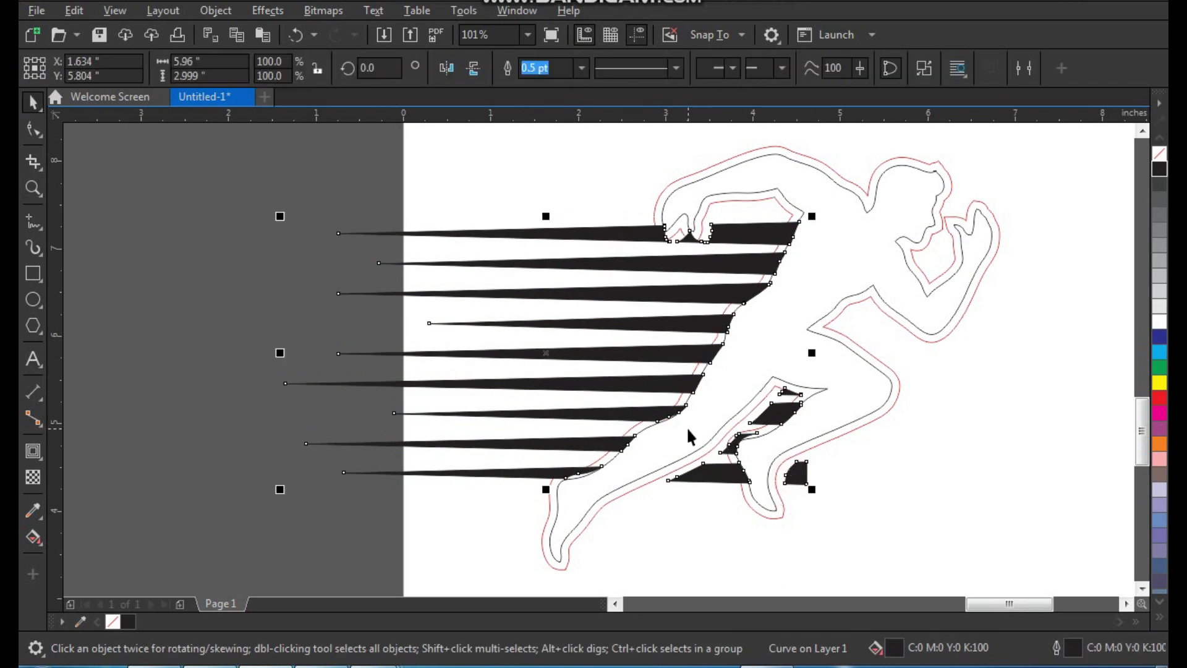
pyautogui.hotkey('ctrl', 'z')
# - Delete the nodes of the leftover spike fragments between the runner's legs and around the front foot
pyautogui.press('z')
pyautogui.moveTo(569, 291); pyautogui.dragTo(884, 554)
pyautogui.press('F10')
pyautogui.moveTo(806, 274); pyautogui.dragTo(586, 514)
pyautogui.press('Delete')
pyautogui.moveTo(563, 433); pyautogui.dragTo(542, 439)
pyautogui.press('Delete')
pyautogui.press('Delete')
pyautogui.press('space')
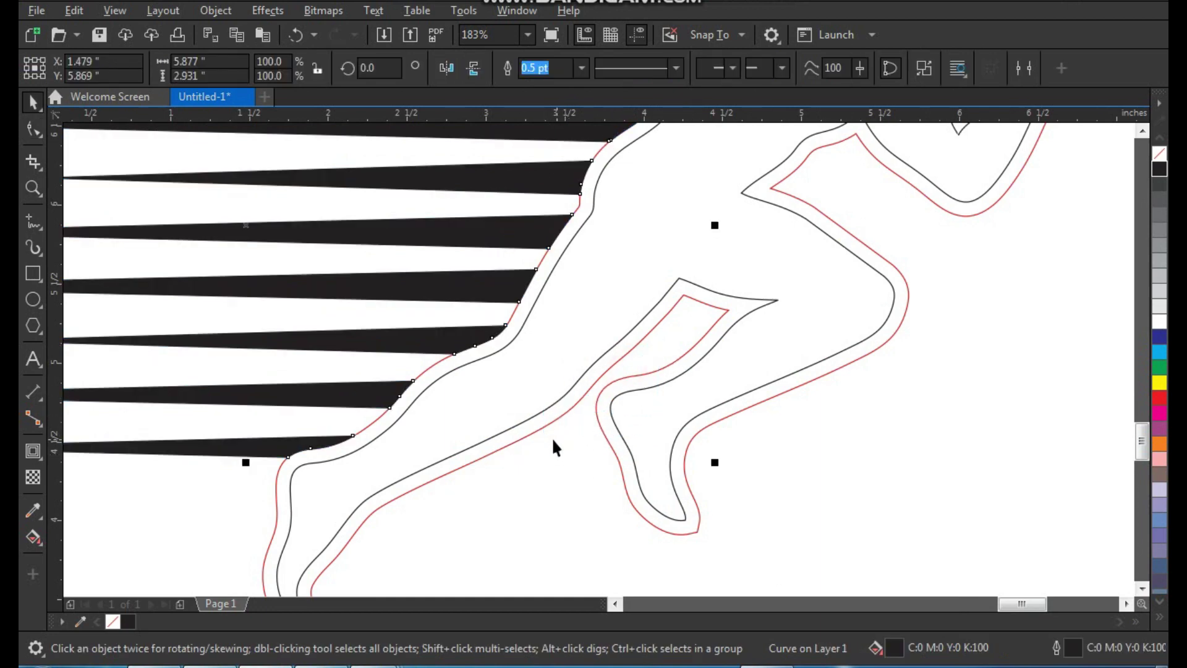
# - Delete the red contour curve and fill the runner with black
pyautogui.click(547, 425)
pyautogui.scroll(-3, 574, 462)
pyautogui.press('F2')
pyautogui.moveTo(732, 246); pyautogui.dragTo(378, 562)
pyautogui.press('Delete')
pyautogui.click(734, 301)
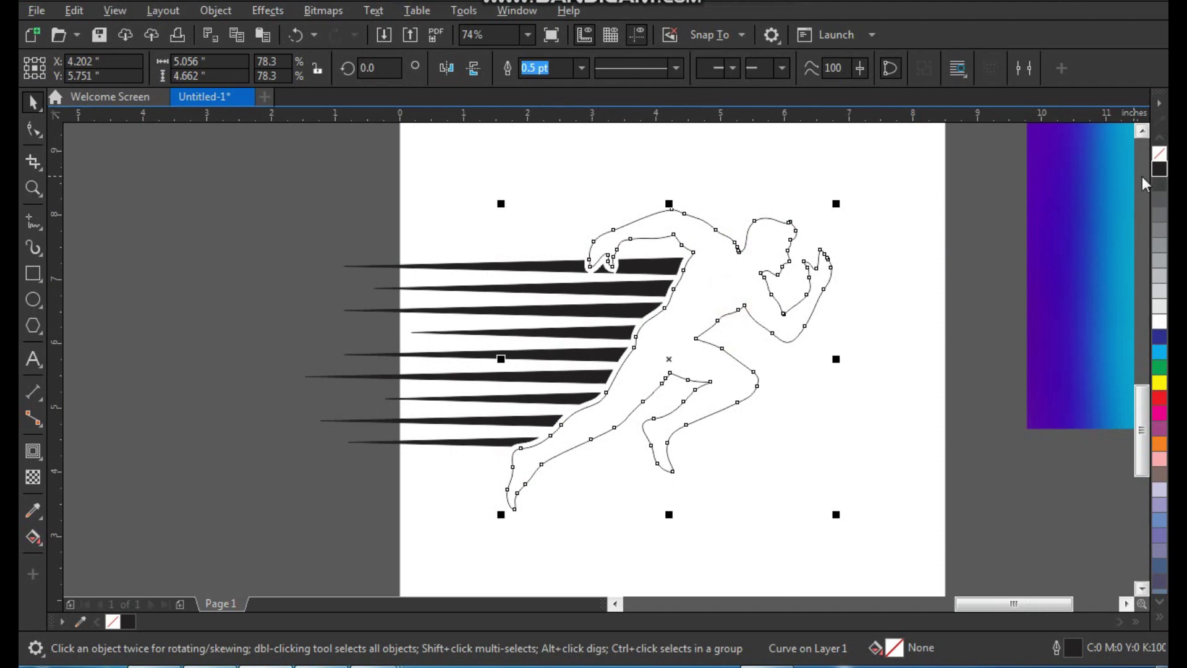
pyautogui.click(1160, 170)
pyautogui.click(812, 434)
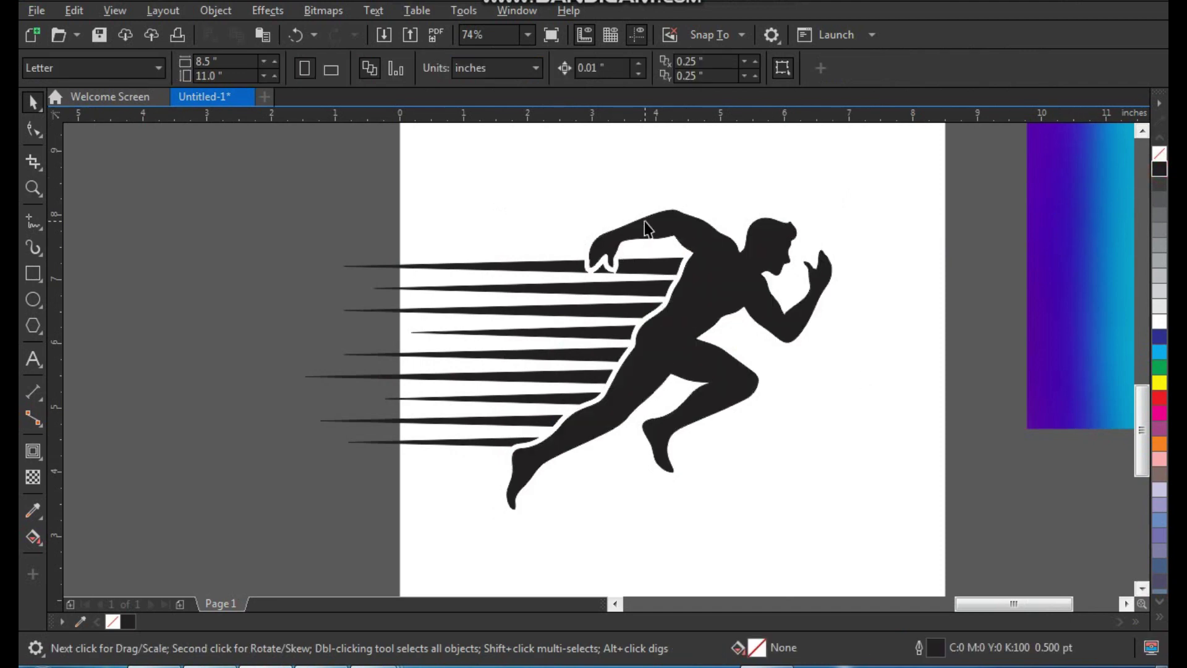
# - Weld the black runner and the spikes into a single shape
pyautogui.press('F7')
pyautogui.press('space')
pyautogui.scroll(-1, 561, 283)
pyautogui.press('F2')
pyautogui.moveTo(427, 185); pyautogui.dragTo(715, 323)
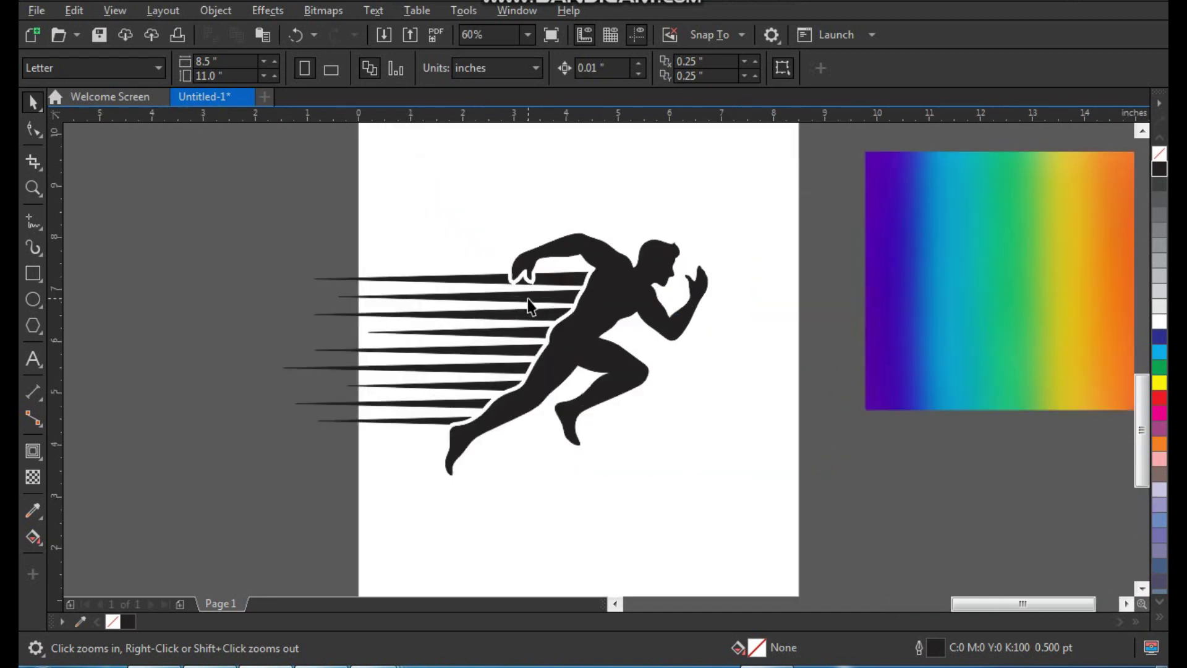
pyautogui.moveTo(528, 299); pyautogui.dragTo(496, 301)
pyautogui.hotkey('ctrl', 'z')
pyautogui.keyDown('shift'); pyautogui.click(608, 307); pyautogui.keyUp('shift')
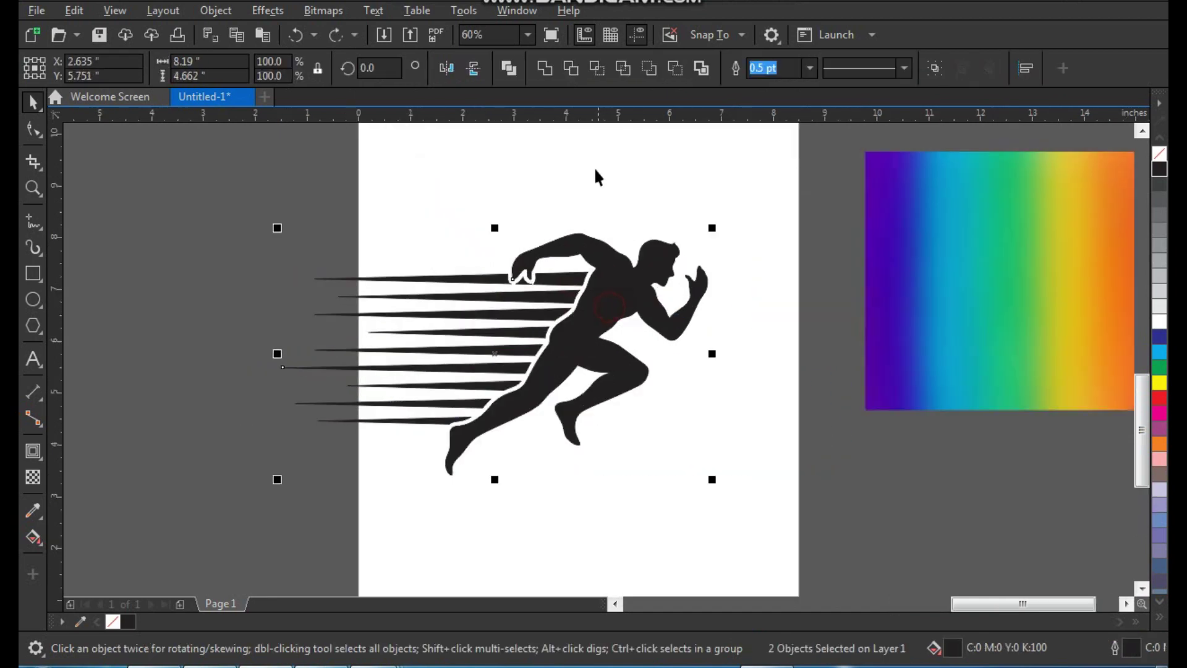
pyautogui.click(544, 68)
# - Scale the welded runner down to about 6.2 inches wide and bring the rainbow image behind it on the page
pyautogui.moveTo(618, 273); pyautogui.dragTo(664, 261)
pyautogui.moveTo(762, 471); pyautogui.dragTo(709, 443)
pyautogui.moveTo(630, 339); pyautogui.dragTo(644, 325)
pyautogui.click(698, 429)
pyautogui.moveTo(955, 329); pyautogui.dragTo(814, 478)
pyautogui.moveTo(949, 397); pyautogui.dragTo(860, 350)
# - Centre the runner and the rainbow image on each other horizontally and vertically
pyautogui.keyDown('shift'); pyautogui.click(623, 318); pyautogui.keyUp('shift')
pyautogui.press('c')
pyautogui.press('e')
pyautogui.click(734, 206)
# - Reduce the runner to about 5.99 by 3.41 inches and move it slightly lower within the rainbow image
pyautogui.press('F2')
pyautogui.moveTo(747, 167); pyautogui.dragTo(422, 462)
pyautogui.moveTo(695, 335)
pyautogui.mouseDown()
pyautogui.moveTo(679, 335)
pyautogui.moveTo(704, 327)
pyautogui.moveTo(694, 329)
pyautogui.mouseUp()
pyautogui.hotkey('ctrl', 'z')
pyautogui.hotkey('ctrl', 'z')
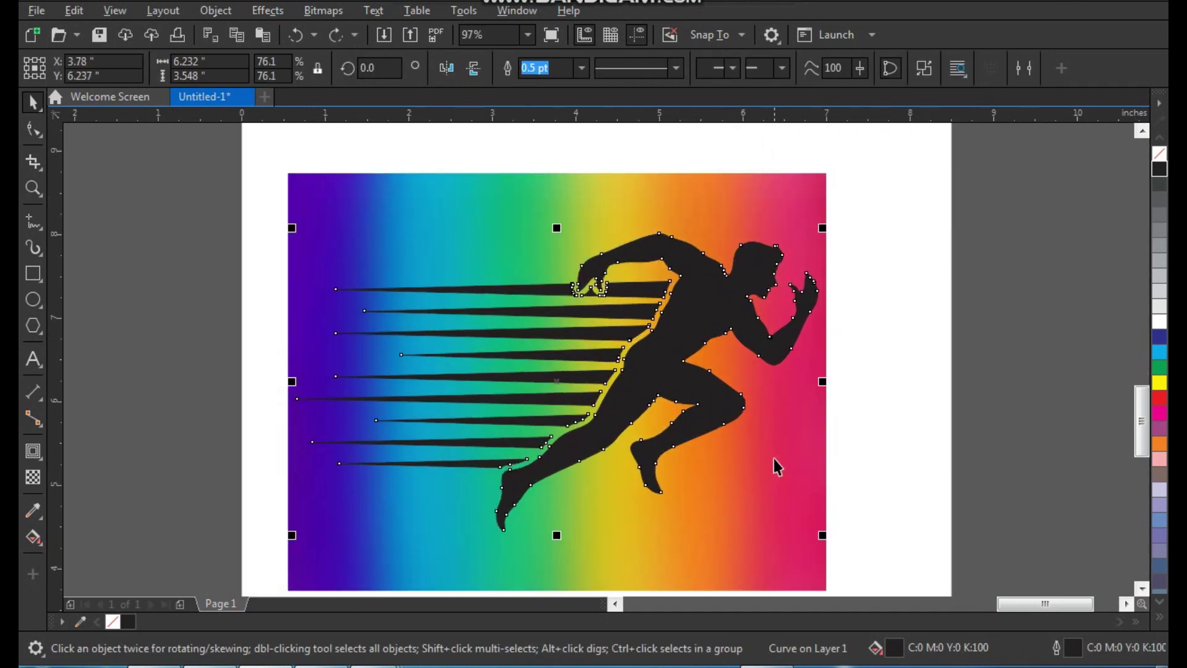
pyautogui.moveTo(823, 537); pyautogui.dragTo(811, 530)
pyautogui.moveTo(667, 343); pyautogui.dragTo(667, 354)
pyautogui.click(892, 307)
# - PowerClip the rainbow image inside the runner shape
pyautogui.moveTo(803, 212); pyautogui.dragTo(751, 191)
pyautogui.hotkey('ctrl', 'z')
pyautogui.rightClick(797, 193)
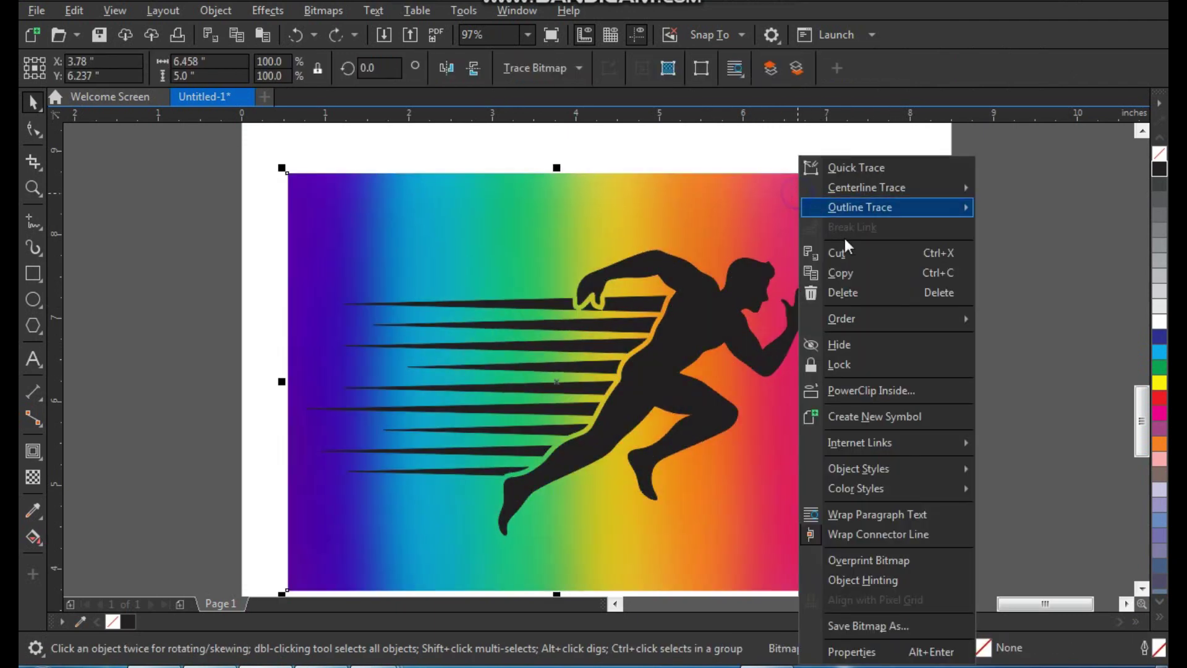
pyautogui.click(876, 390)
pyautogui.click(688, 314)
pyautogui.click(854, 318)
# - Remove the outline from the rainbow-filled runner
pyautogui.press('z')
pyautogui.moveTo(795, 220); pyautogui.dragTo(354, 490)
pyautogui.press('space')
pyautogui.click(852, 244)
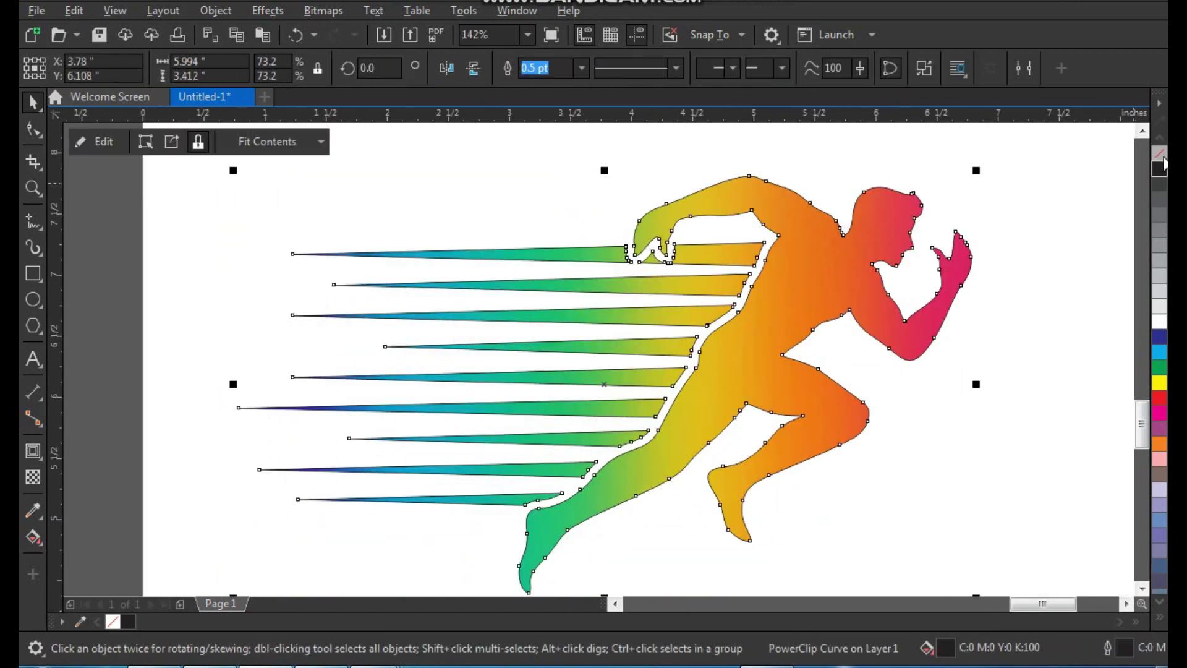
pyautogui.rightClick(1160, 155)
pyautogui.click(1033, 206)
# - Move the rainbow runner slightly right and down, to about X 3.965 and Y 5.563 inches
pyautogui.click(855, 280)
pyautogui.scroll(-2, 721, 329)
pyautogui.press('F2')
pyautogui.moveTo(454, 216); pyautogui.dragTo(959, 529)
pyautogui.press('space')
pyautogui.click(683, 318)
pyautogui.click(851, 392)
pyautogui.moveTo(703, 274); pyautogui.dragTo(720, 325)
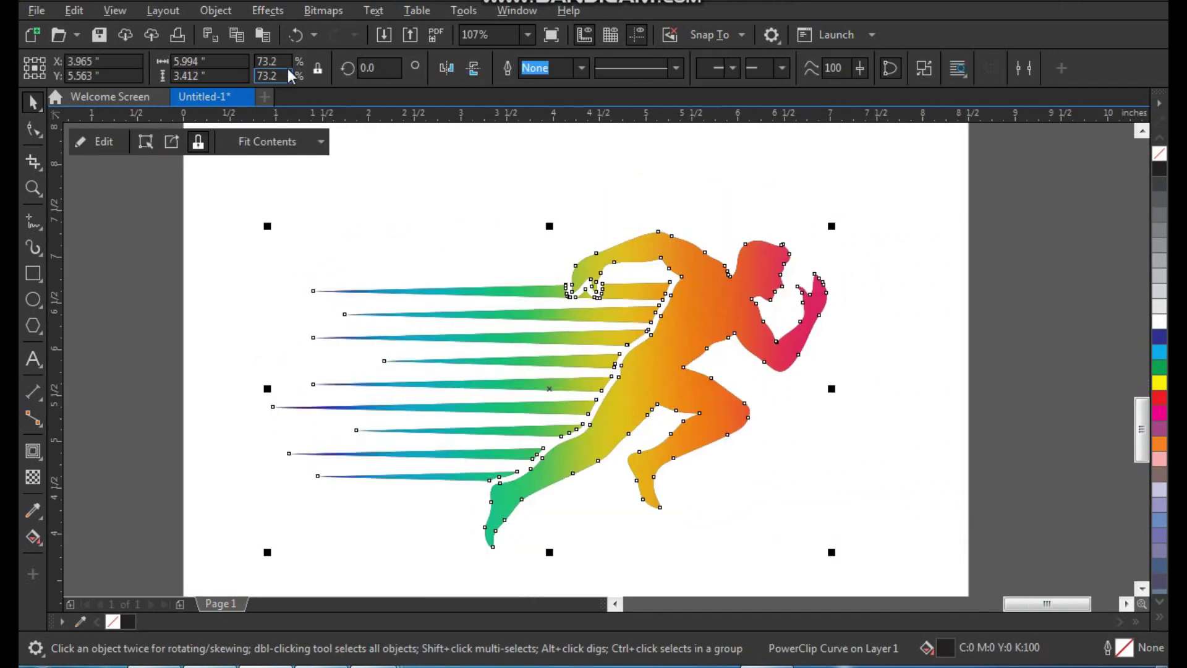
# - Apply the Pointillizer effect to the rainbow runner with a screen angle of 30 degrees
pyautogui.click(324, 11)
pyautogui.moveTo(270, 14)
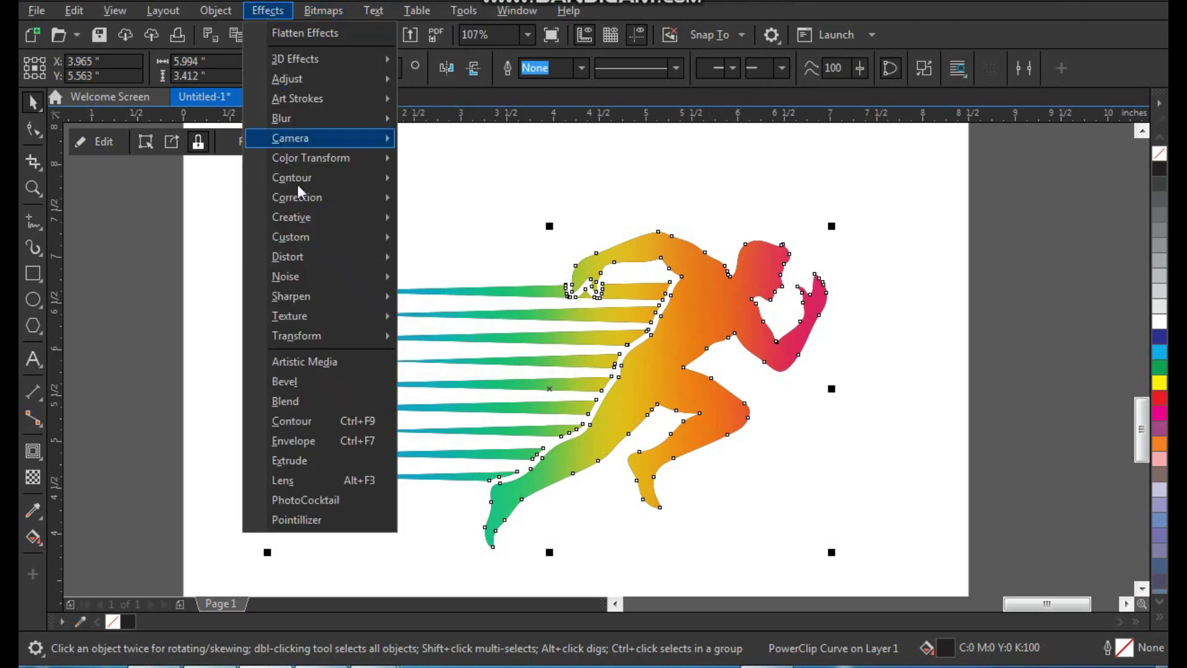
pyautogui.click(307, 522)
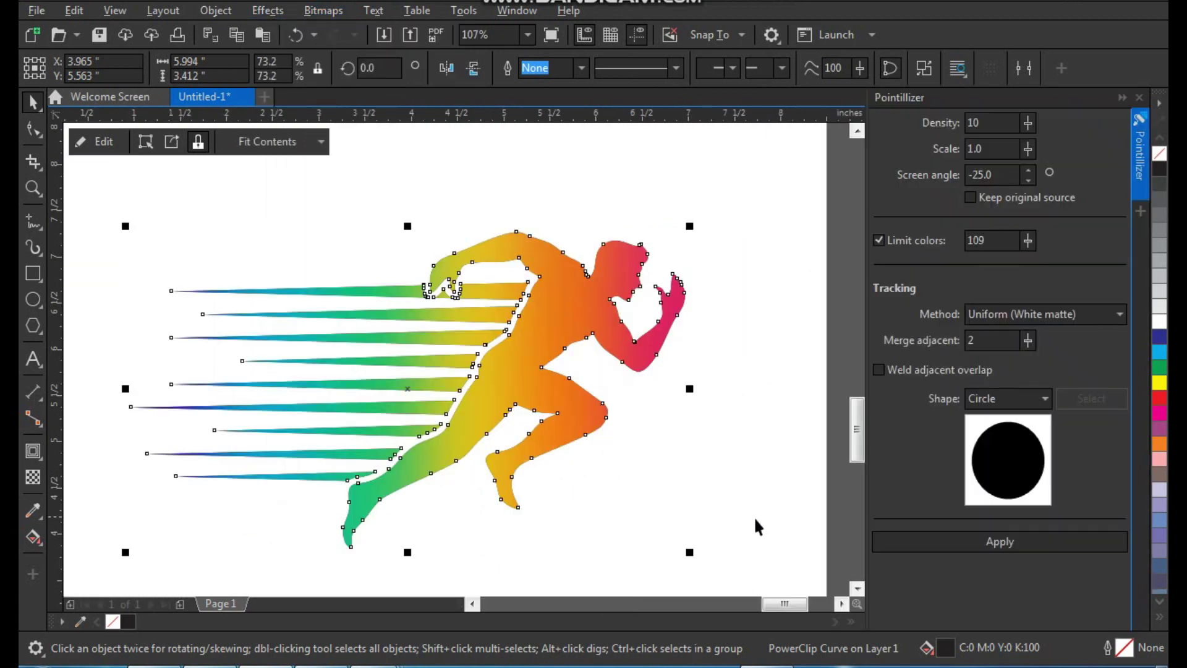
pyautogui.click(1030, 171)
pyautogui.click(1030, 171)
pyautogui.click(1030, 171)
pyautogui.click(986, 542)
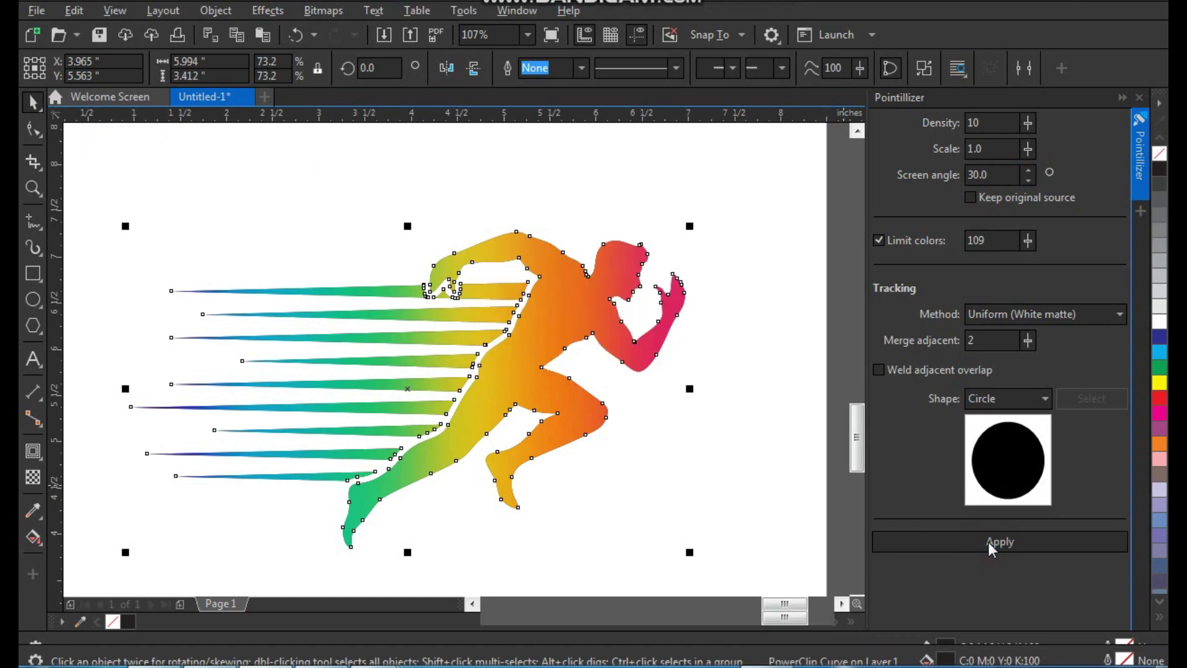
# - Move the dotted runner slightly higher on the page
pyautogui.moveTo(551, 368); pyautogui.dragTo(563, 294)
pyautogui.click(647, 483)
pyautogui.scroll(-2, 504, 362)
pyautogui.press('F2')
pyautogui.moveTo(352, 260); pyautogui.dragTo(690, 504)
pyautogui.click(507, 470)
pyautogui.moveTo(471, 316); pyautogui.dragTo(477, 337)
pyautogui.click(553, 434)
# - Add the text "Running" below the dotted runner and enlarge it to about 87 pt
pyautogui.press('F8')
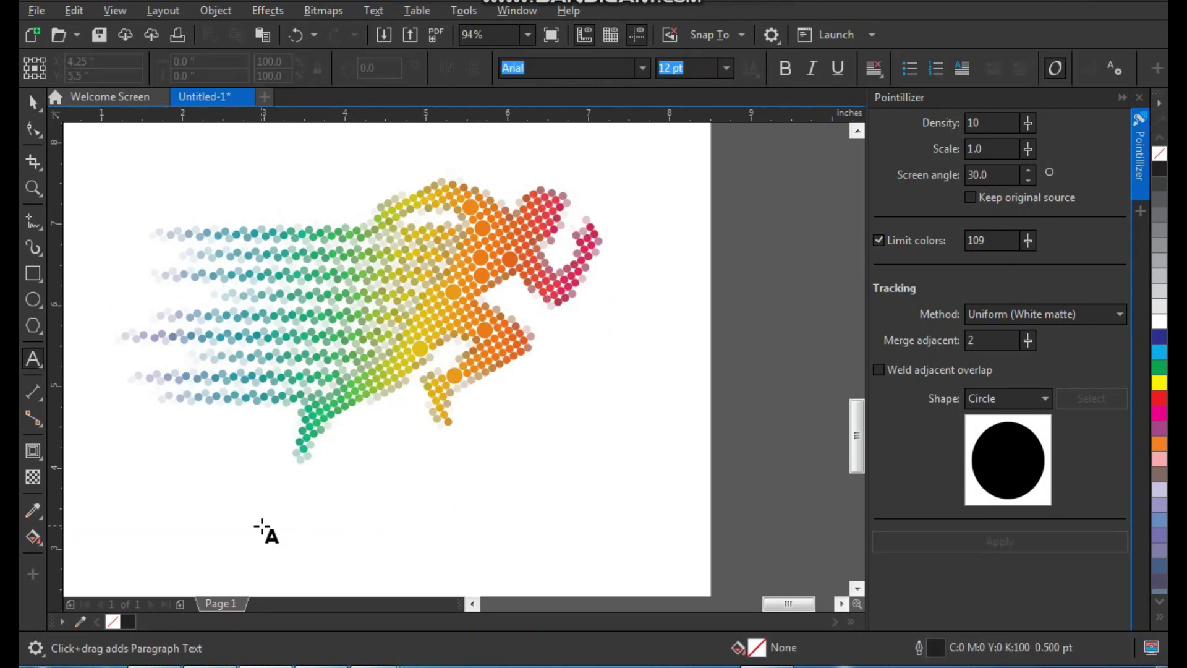
pyautogui.click(254, 519)
pyautogui.write('Running')
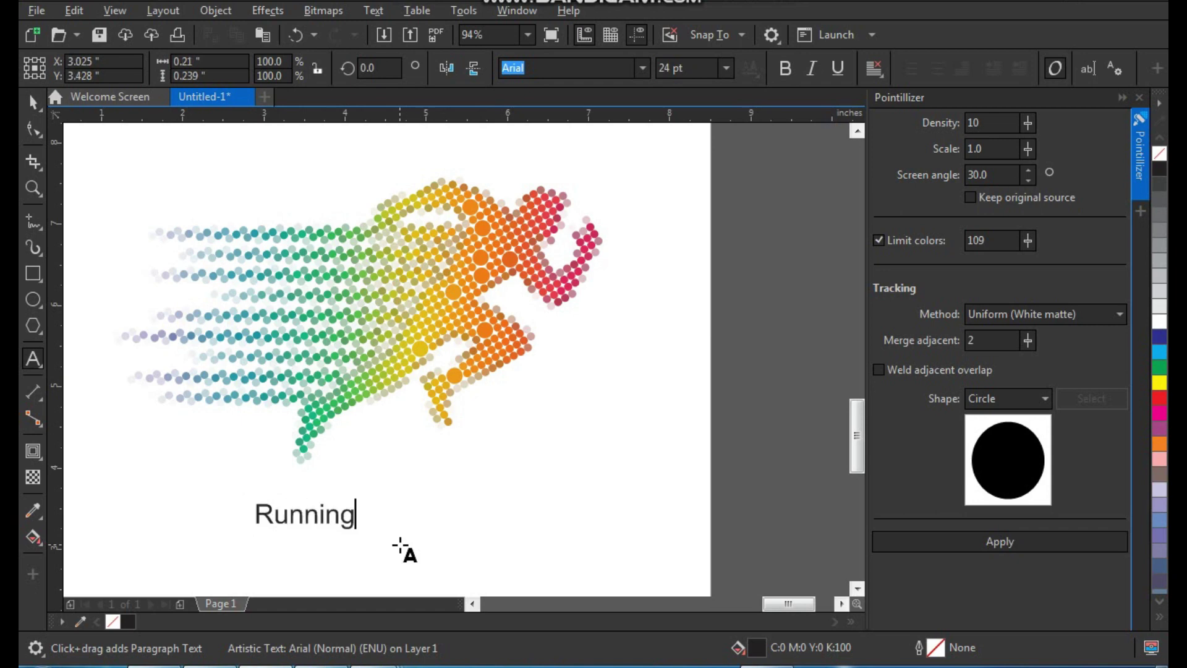
pyautogui.hotkey('ctrl', 'space')
pyautogui.moveTo(363, 537); pyautogui.dragTo(486, 567)
# - Set the "Running" text in italic ContextBlackCondSSi and move it right, beneath the runner
pyautogui.click(642, 68)
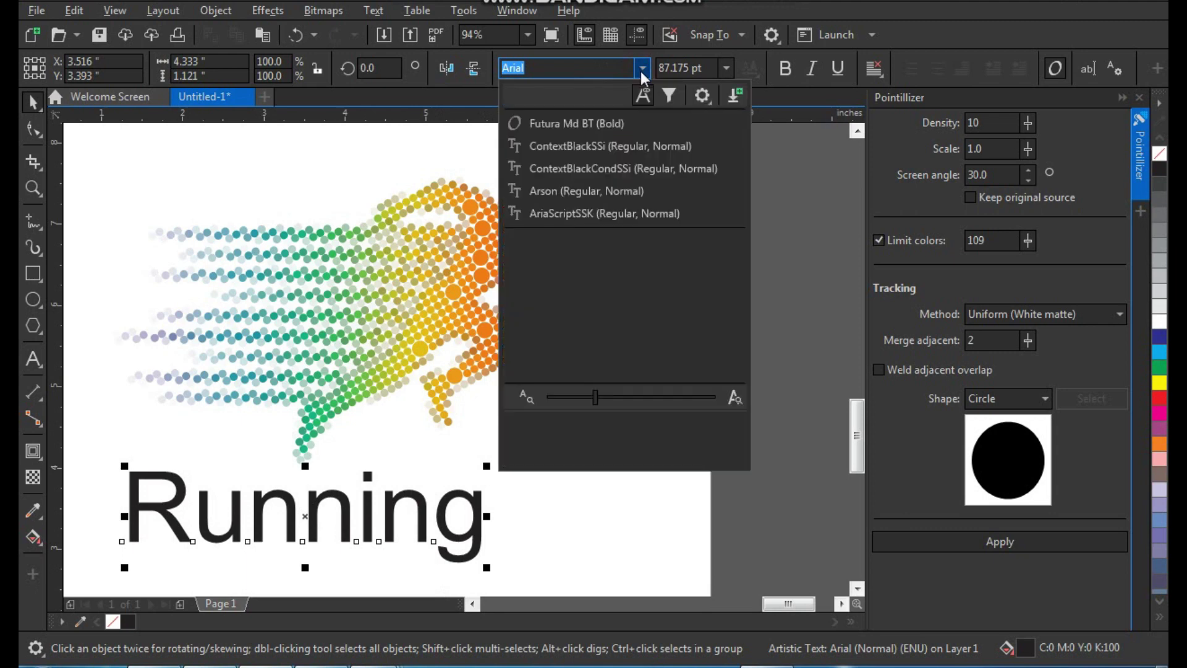
pyautogui.click(608, 168)
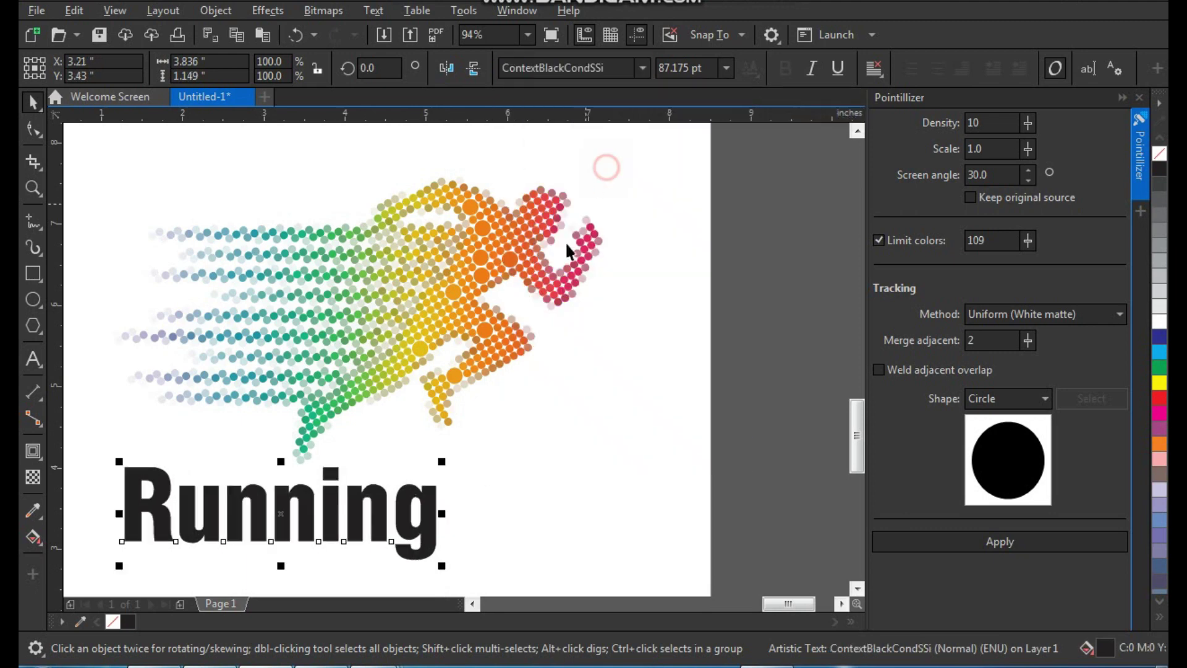
pyautogui.click(810, 70)
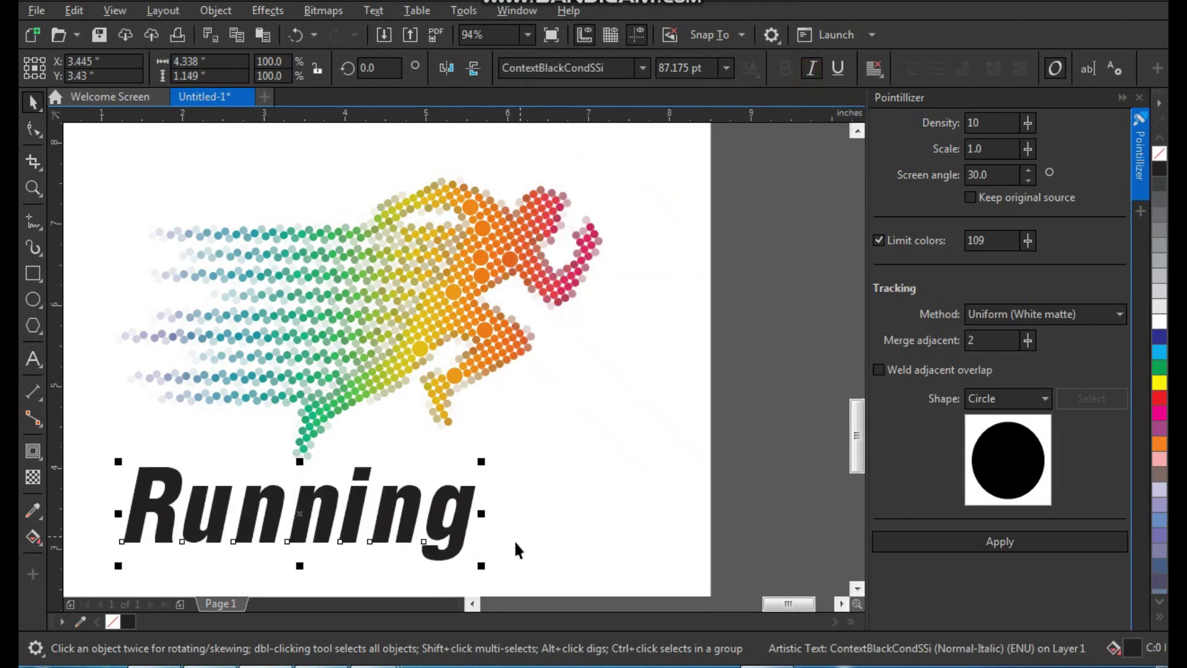
pyautogui.moveTo(464, 543); pyautogui.dragTo(533, 529)
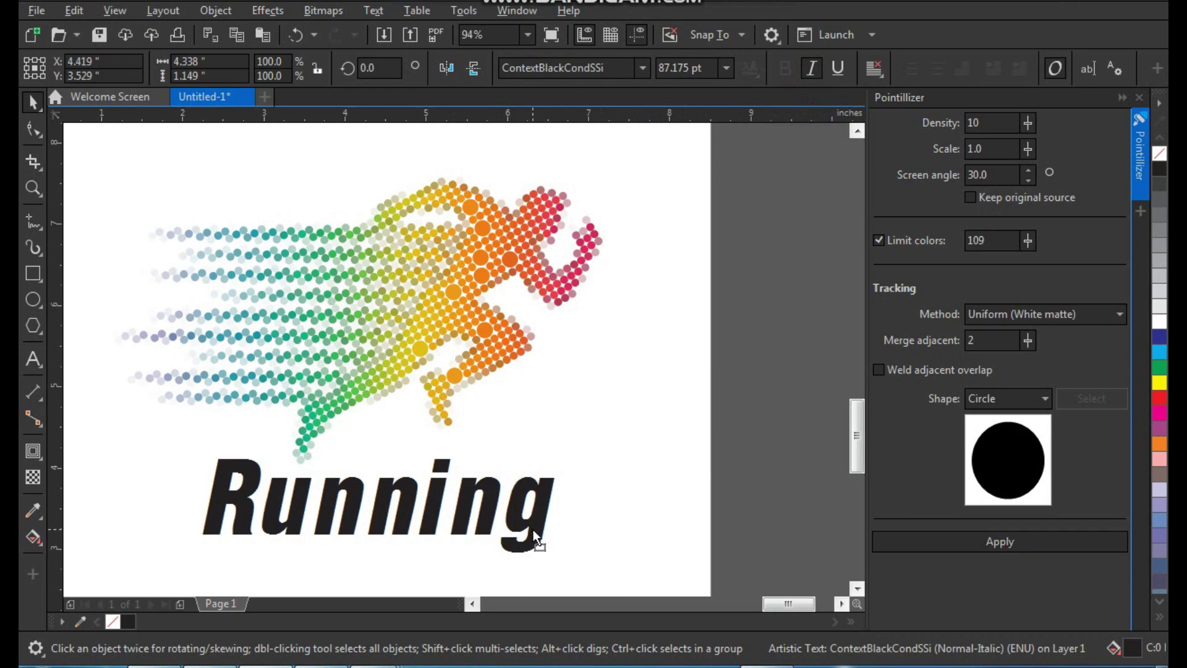
# - Nudge the dotted runner slightly upward above the "Running" caption
pyautogui.click(517, 341)
pyautogui.moveTo(537, 352); pyautogui.dragTo(535, 345)
pyautogui.click(588, 432)
pyautogui.press('F3')
pyautogui.press('F2')
# - Scale the runner and "Running" caption down together to about two-thirds size and move them slightly higher on the page
pyautogui.moveTo(292, 131); pyautogui.dragTo(601, 374)
pyautogui.moveTo(707, 165); pyautogui.dragTo(272, 498)
pyautogui.moveTo(631, 484); pyautogui.dragTo(562, 434)
pyautogui.moveTo(505, 322); pyautogui.dragTo(494, 288)
pyautogui.click(579, 417)
# - Make a reduced copy of the "Running" text at about 17.7 pt, aligned under the start of the original caption
pyautogui.press('F2')
pyautogui.moveTo(259, 228); pyautogui.dragTo(620, 487)
pyautogui.moveTo(574, 415); pyautogui.dragTo(370, 502)
pyautogui.rightClick(575, 496)
# - Replace the small copied text with "your tagline here"
pyautogui.press('F8')
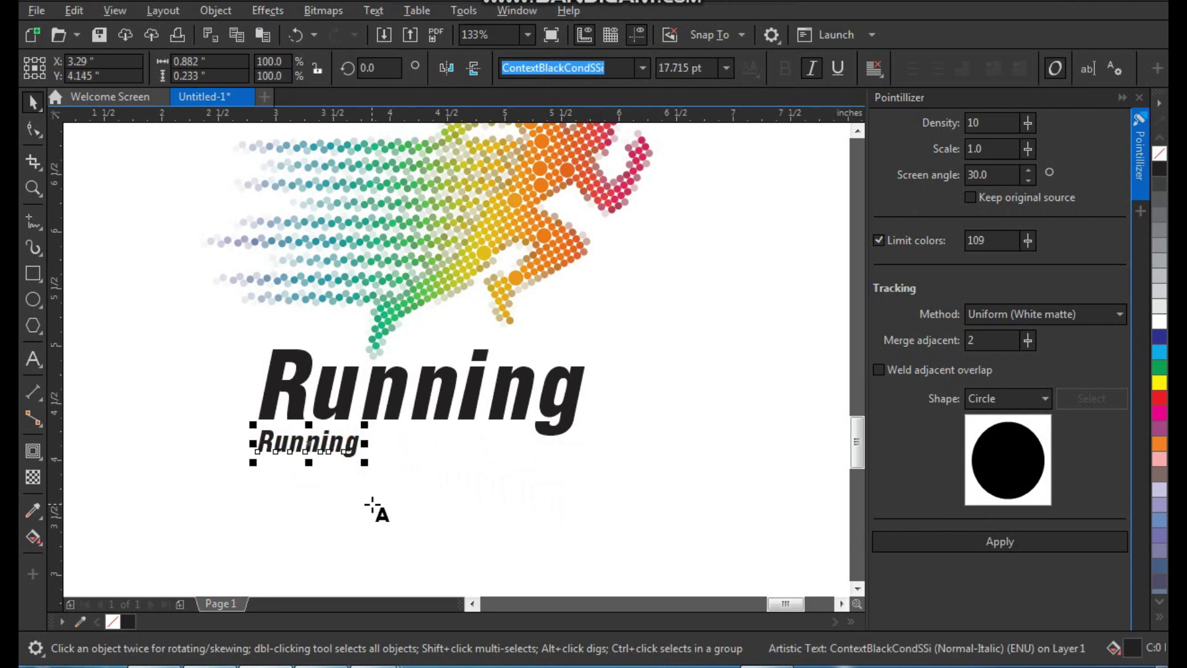
pyautogui.hotkey('ctrl', 'a')
pyautogui.write('your tagline h')
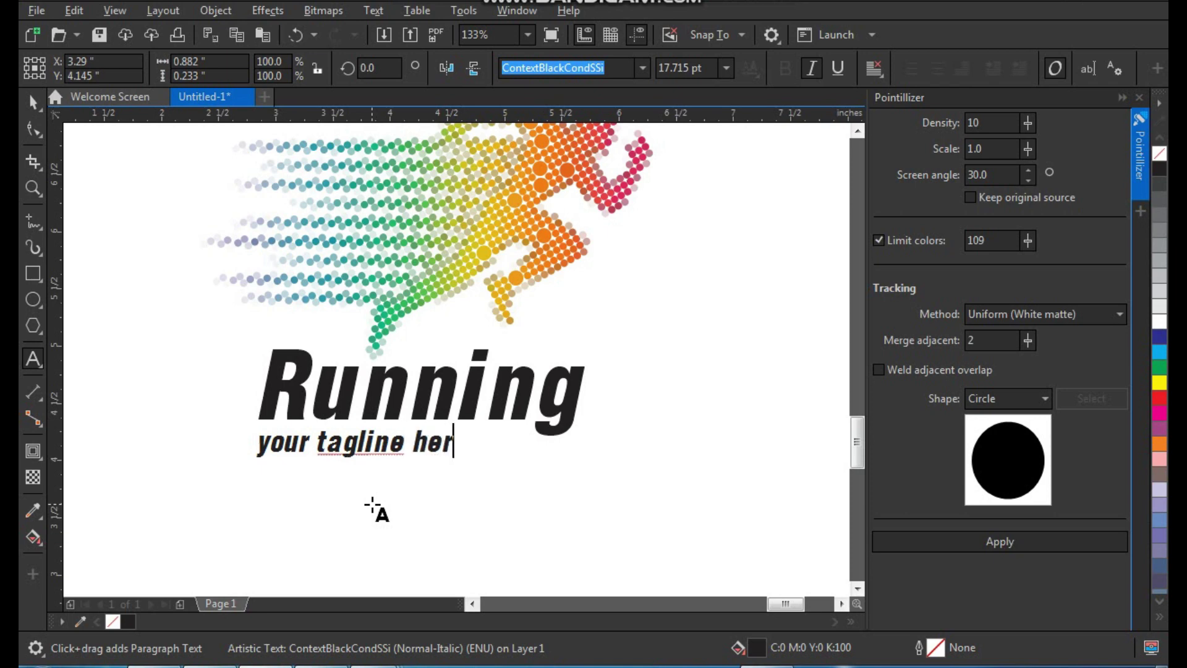
pyautogui.hotkey('ctrl', 'space')
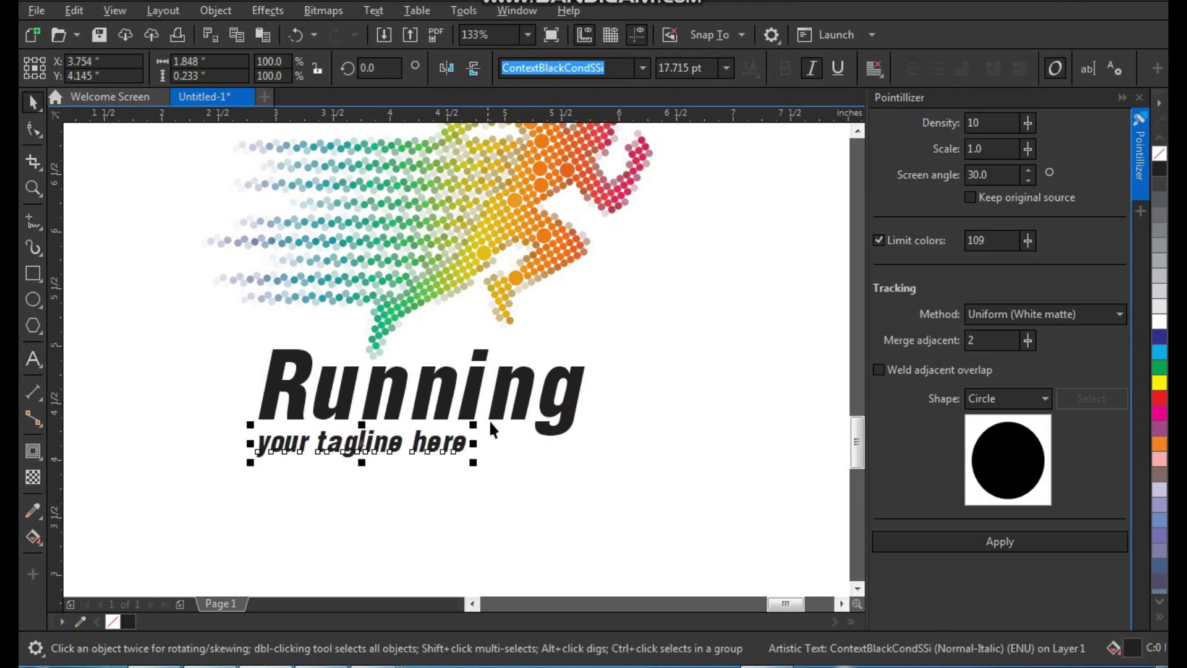
# - Widen the letter spacing of the tagline so that it spans most of the "Running" caption's width
pyautogui.moveTo(473, 461); pyautogui.dragTo(548, 467)
pyautogui.press('F10')
pyautogui.press('space')
pyautogui.press('F10')
pyautogui.press('space')
pyautogui.click(544, 498)
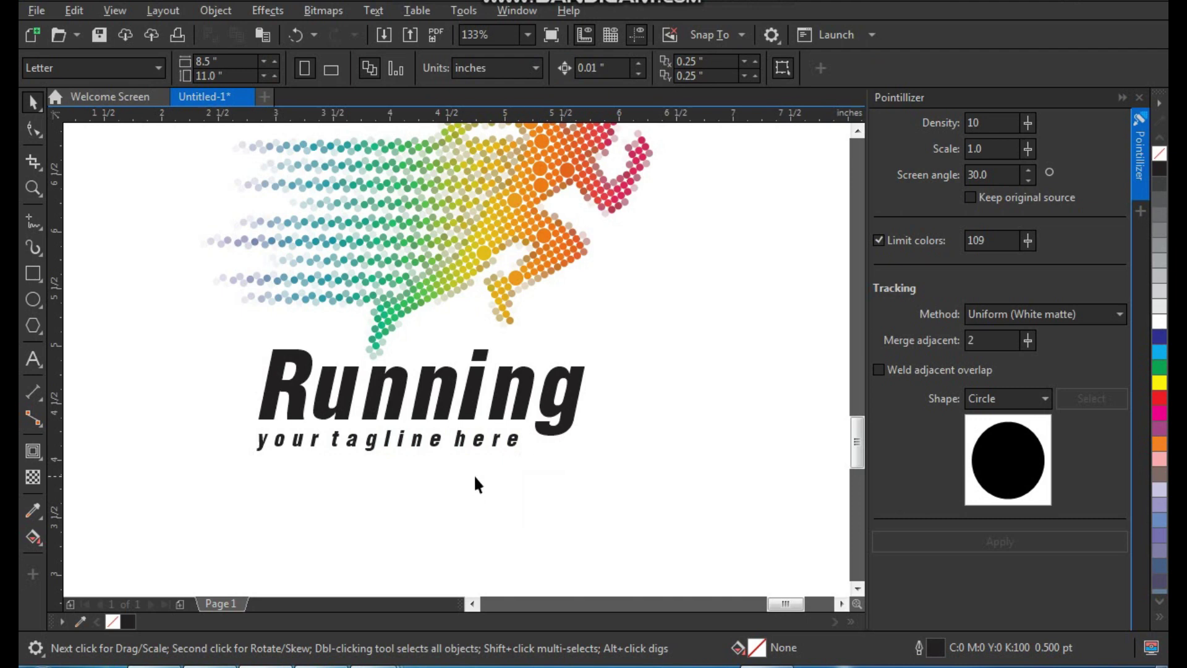
# - Close the Pointillizer docker and frame the complete logo for a final check
pyautogui.scroll(-2, 477, 476)
pyautogui.press('F2')
pyautogui.moveTo(266, 215); pyautogui.dragTo(605, 486)
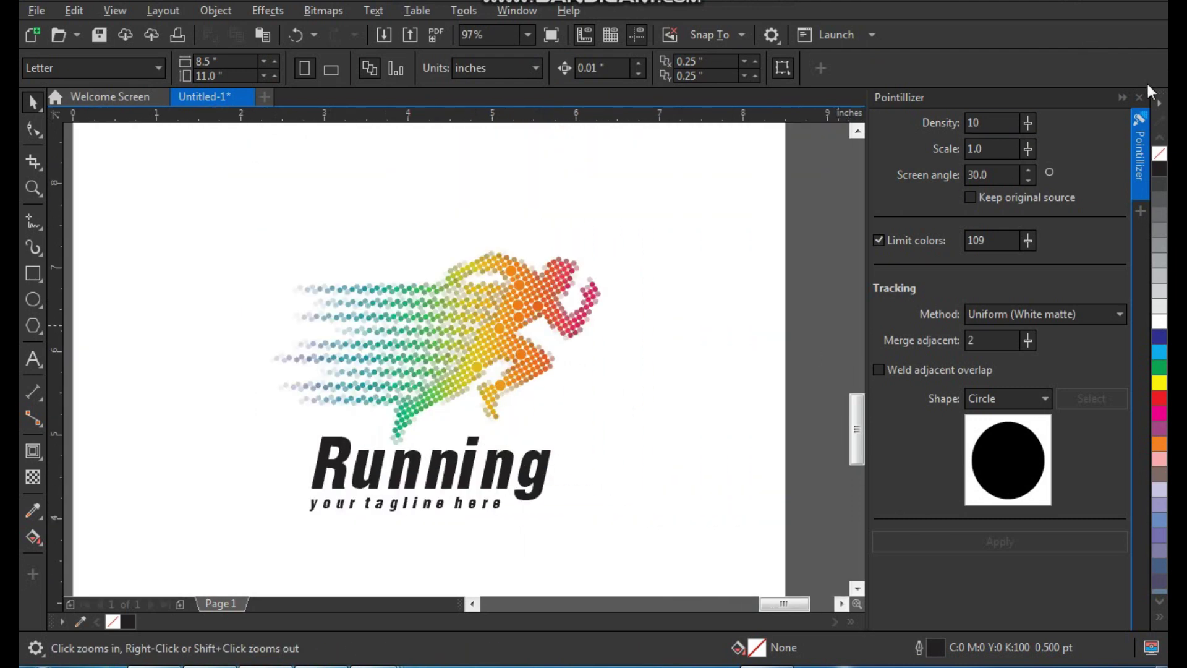
pyautogui.click(1140, 98)
pyautogui.rightClick(754, 406)
pyautogui.moveTo(478, 296); pyautogui.dragTo(678, 466)
pyautogui.moveTo(841, 151); pyautogui.dragTo(332, 556)
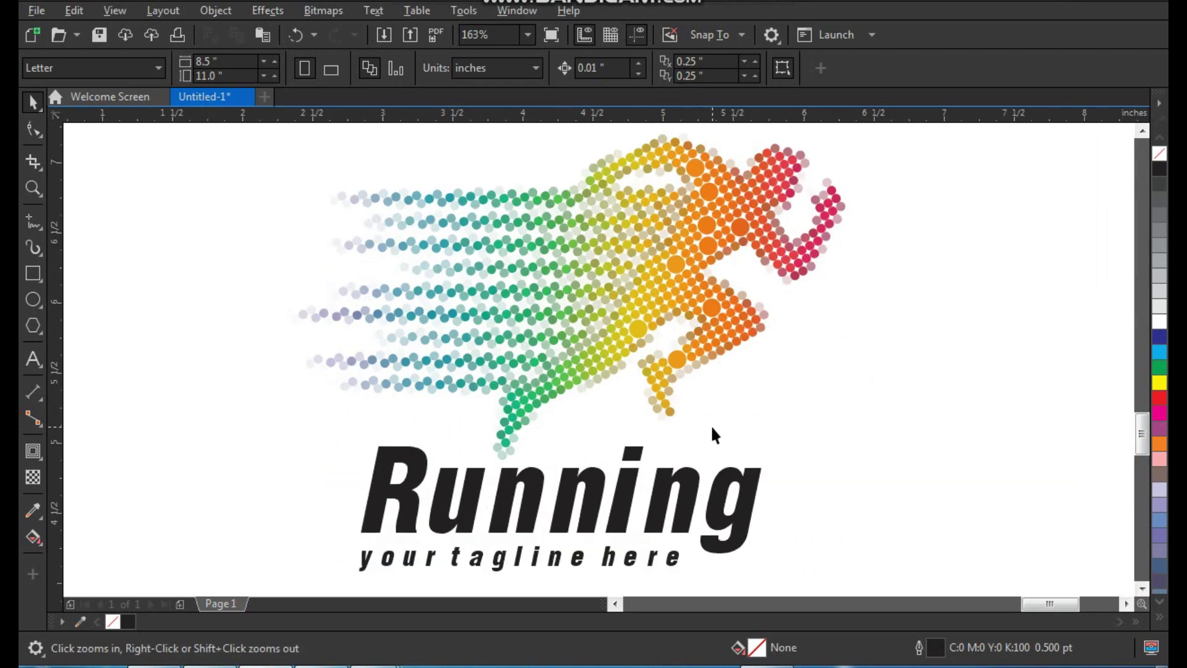